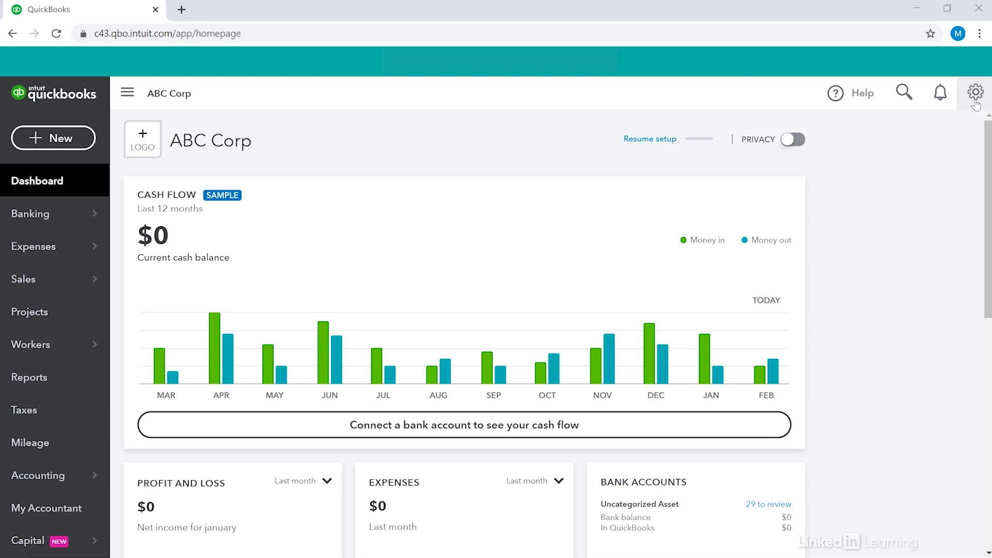
Start a Products and Services import from 01_06_Begin.xlsx and continue to column mapping.
{"action": "left_click", "coordinate": [975, 93]}
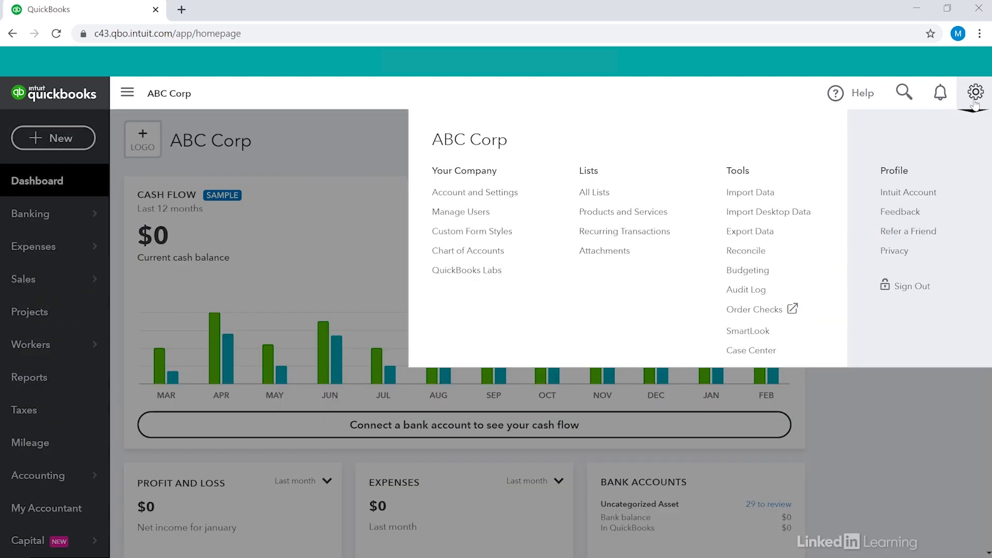
{"action": "left_click", "coordinate": [784, 197]}
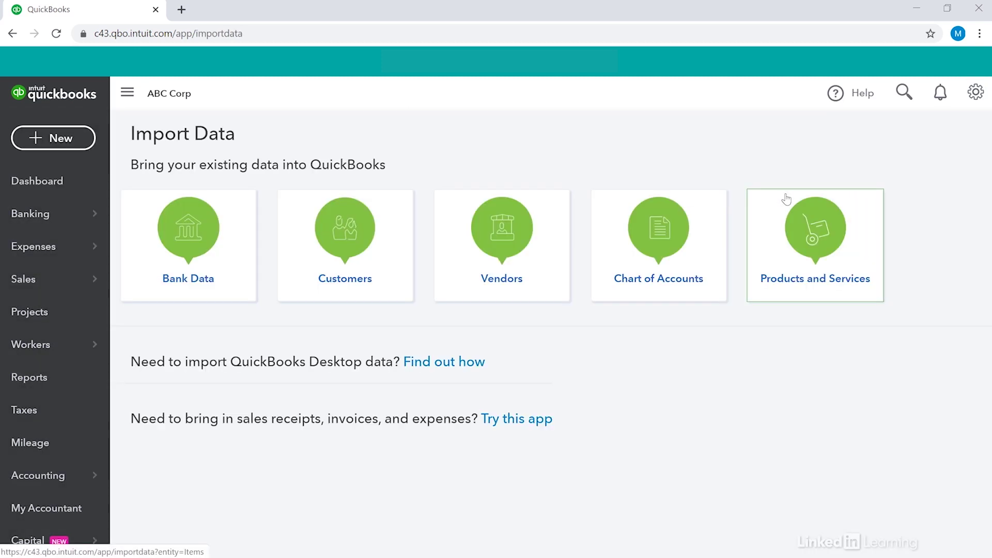
{"action": "left_click", "coordinate": [773, 262]}
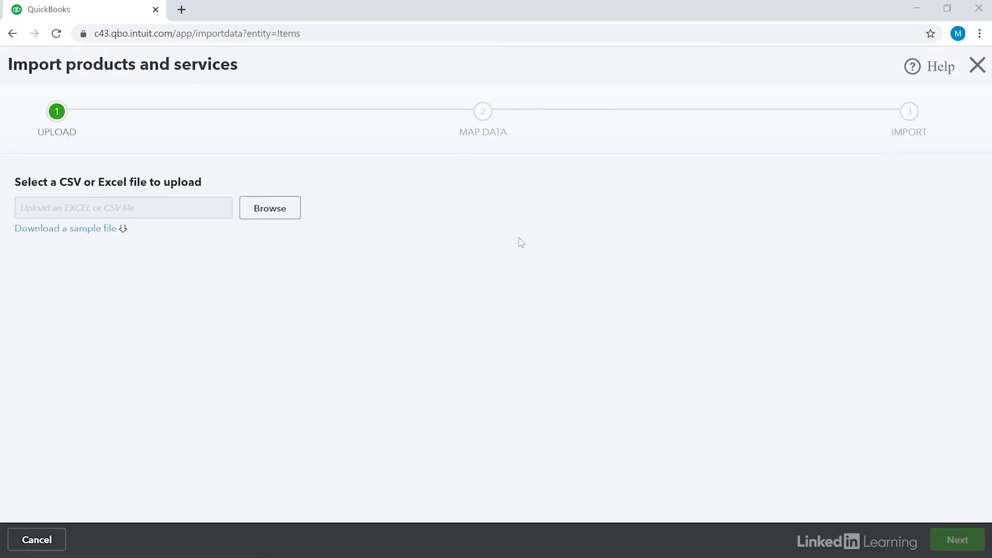
{"action": "left_click", "coordinate": [291, 223]}
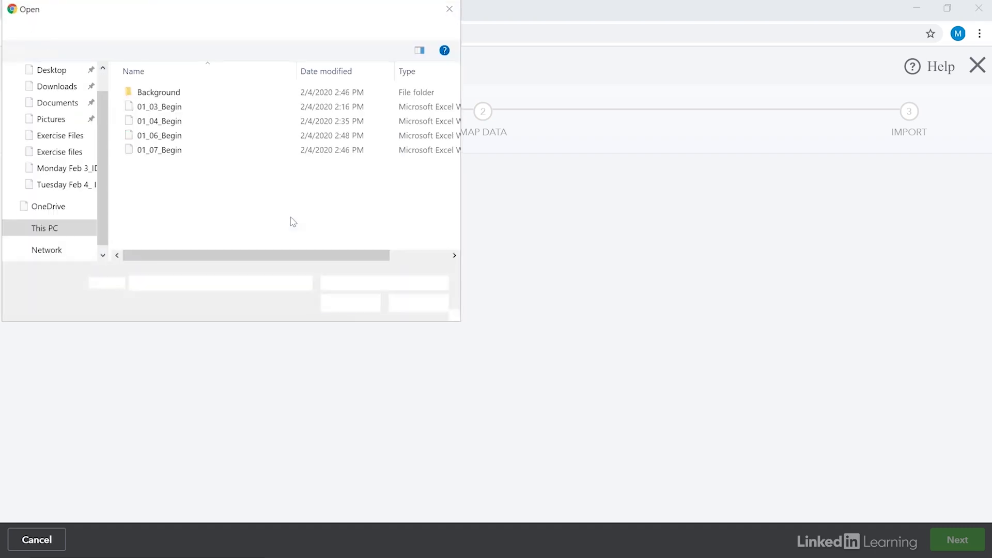
{"action": "left_click", "coordinate": [319, 139]}
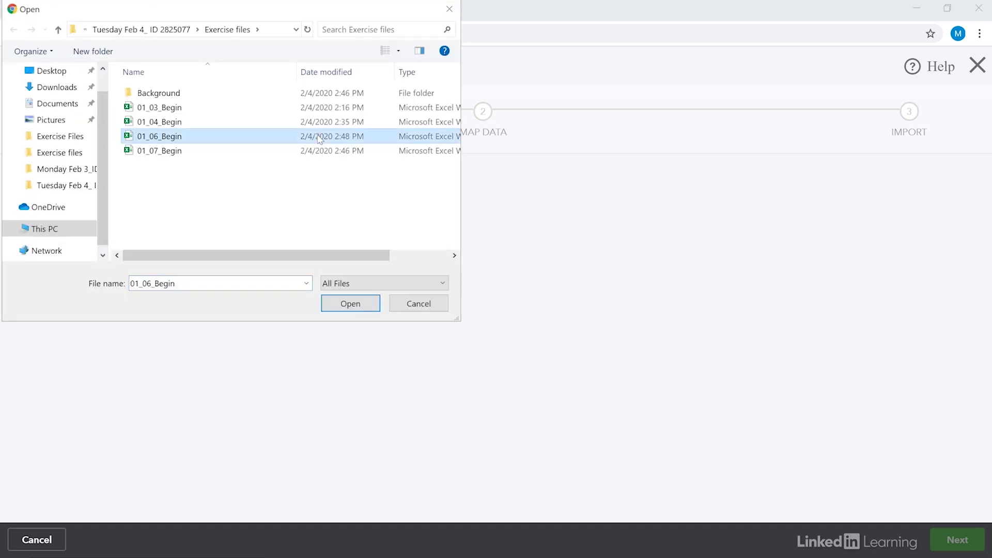
{"action": "left_click", "coordinate": [351, 304]}
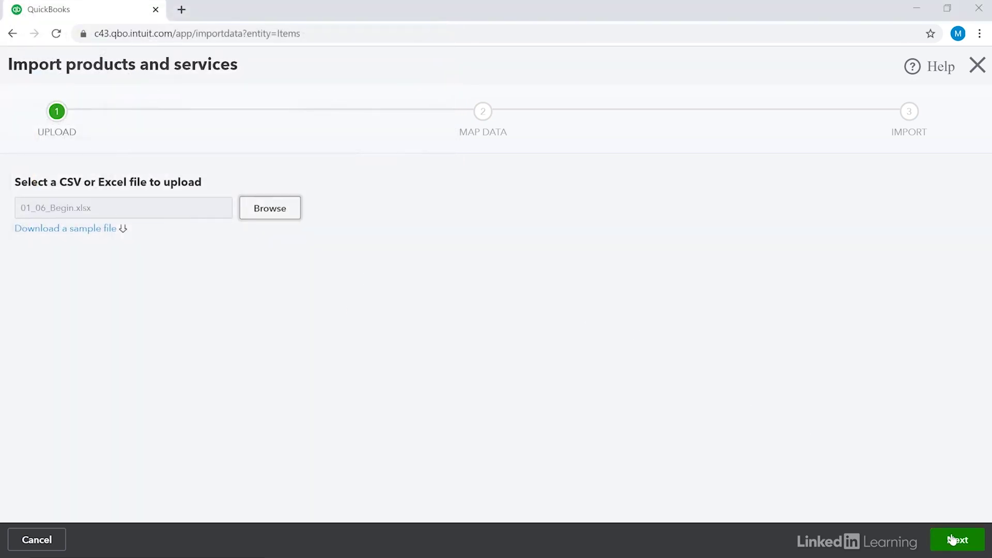
{"action": "left_click", "coordinate": [957, 540]}
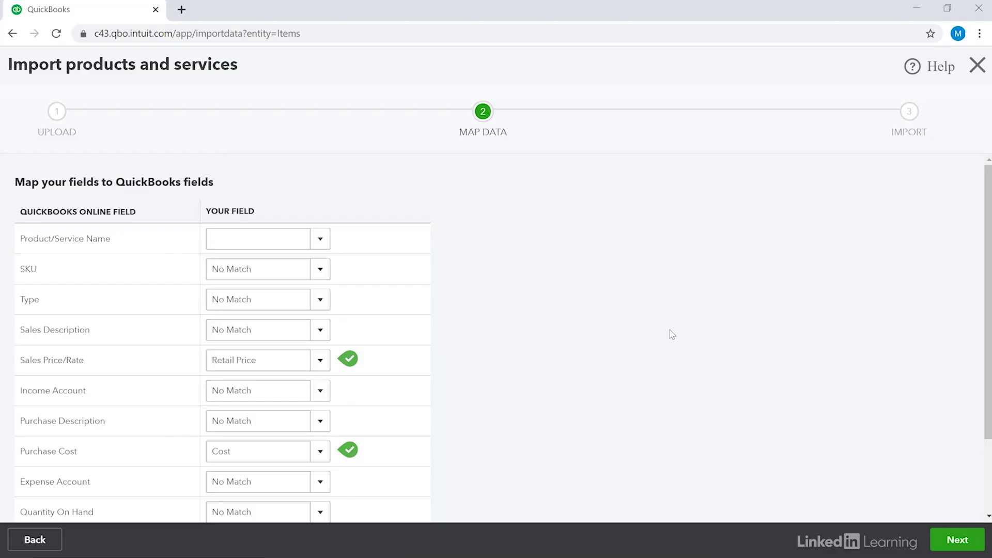
Map ProdName to Product/Service Name and ProdCategory to Type.
{"action": "left_click", "coordinate": [315, 245]}
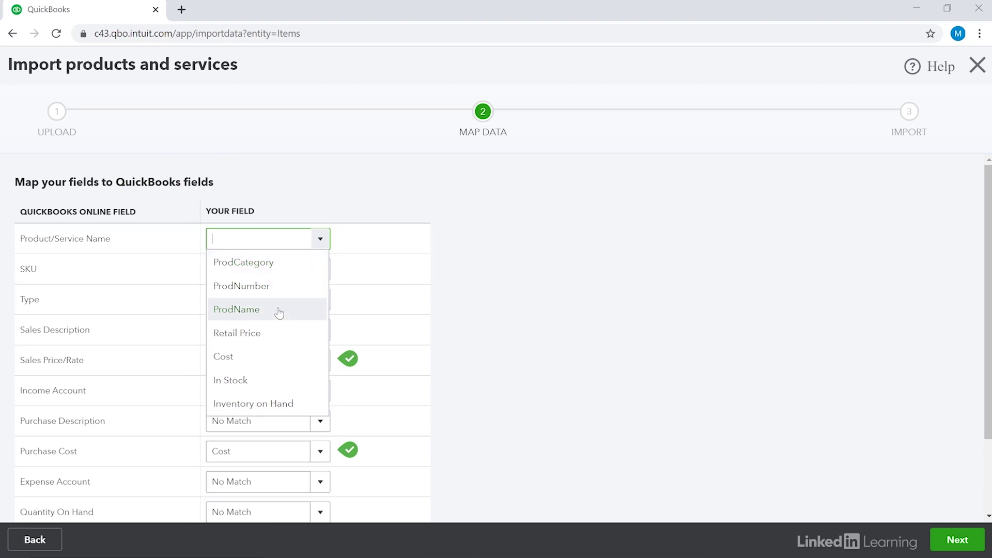
{"action": "left_click", "coordinate": [282, 288]}
{"action": "left_click", "coordinate": [509, 308]}
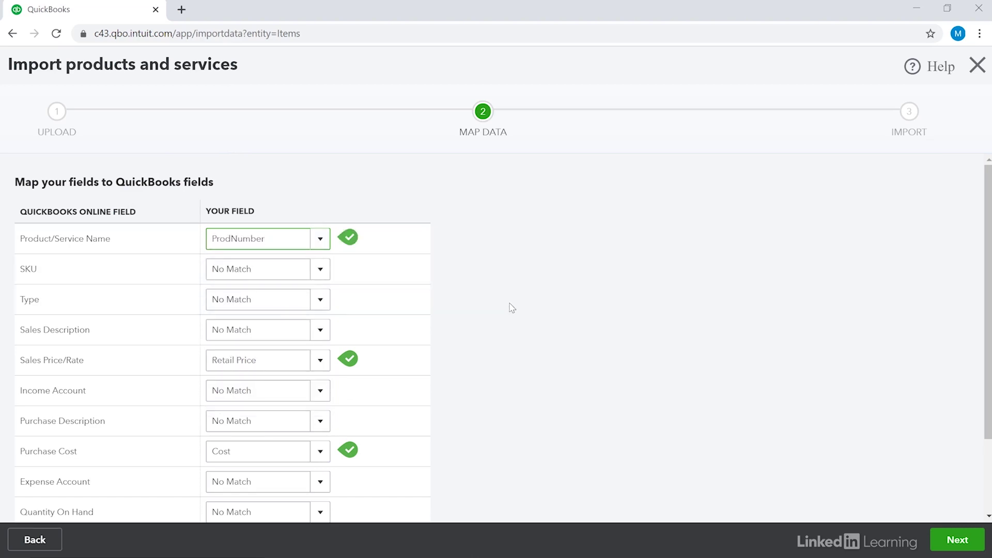
{"action": "scroll", "coordinate": [520, 315], "scroll_direction": "down", "scroll_amount": 1}
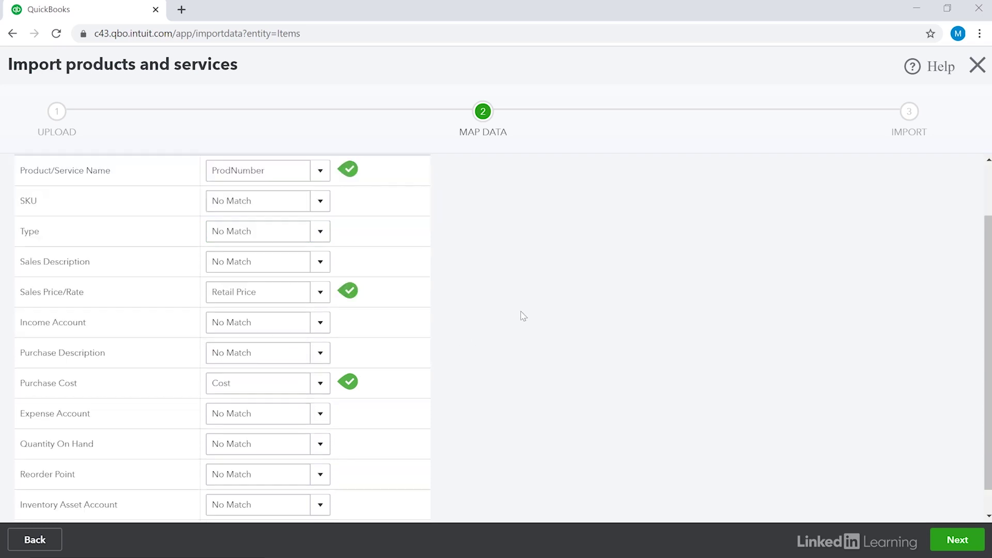
{"action": "scroll", "coordinate": [520, 314], "scroll_direction": "up", "scroll_amount": 1}
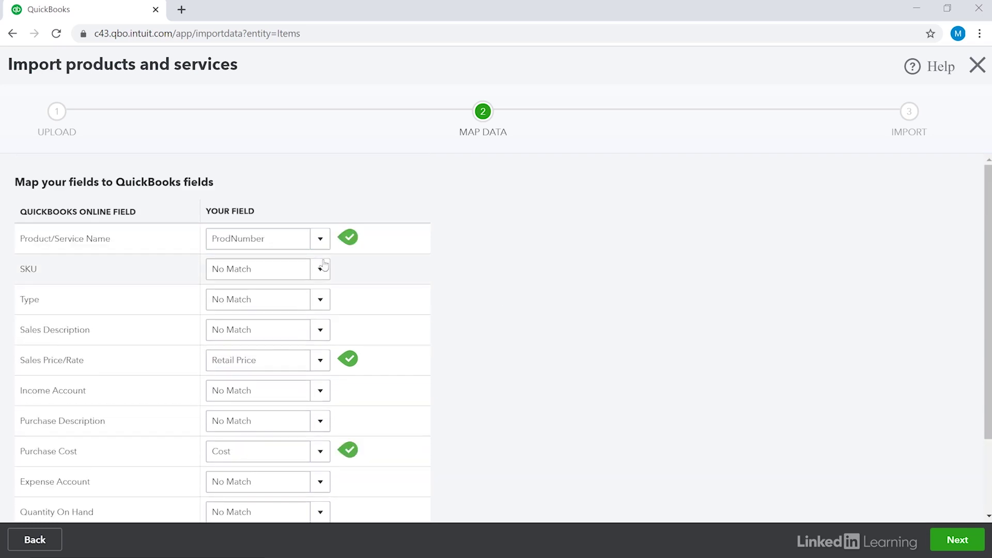
{"action": "left_click", "coordinate": [318, 300]}
{"action": "left_click", "coordinate": [299, 346]}
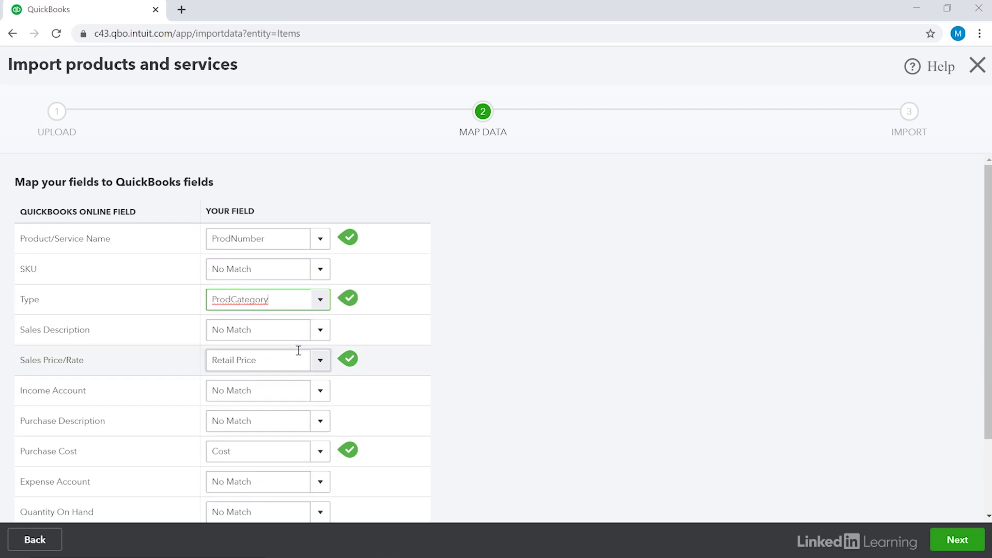
{"action": "left_click", "coordinate": [320, 240]}
{"action": "left_click", "coordinate": [267, 308]}
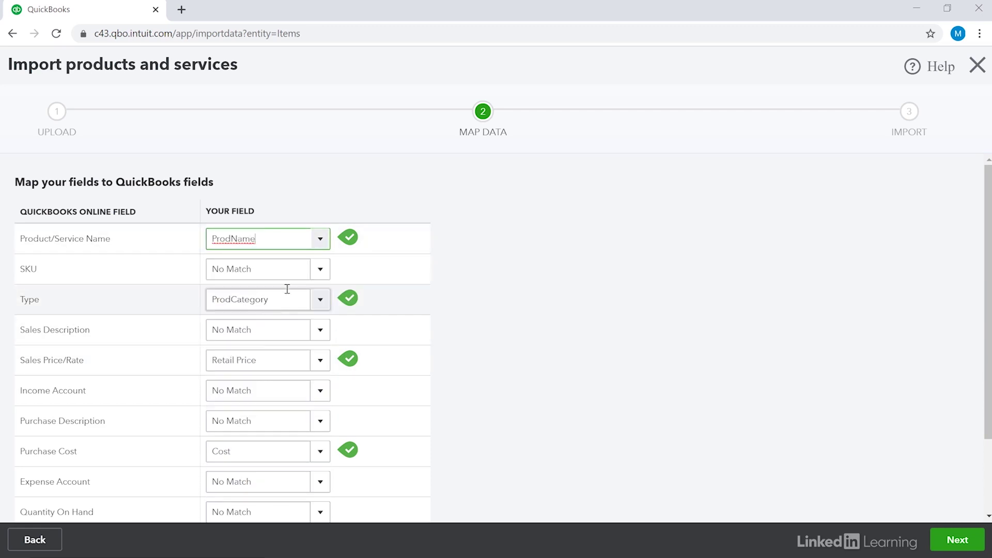
Map ProdNumber to SKU and Inventory on Hand to Quantity On Hand, leaving Quantity as-of Date unmapped.
{"action": "left_click", "coordinate": [320, 269]}
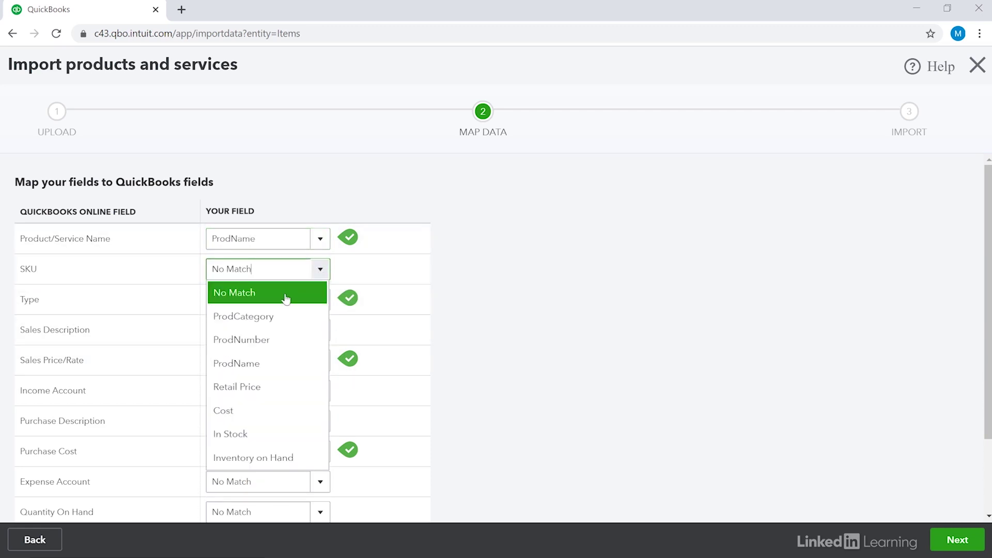
{"action": "left_click", "coordinate": [281, 342]}
{"action": "scroll", "coordinate": [514, 359], "scroll_direction": "down", "scroll_amount": 1}
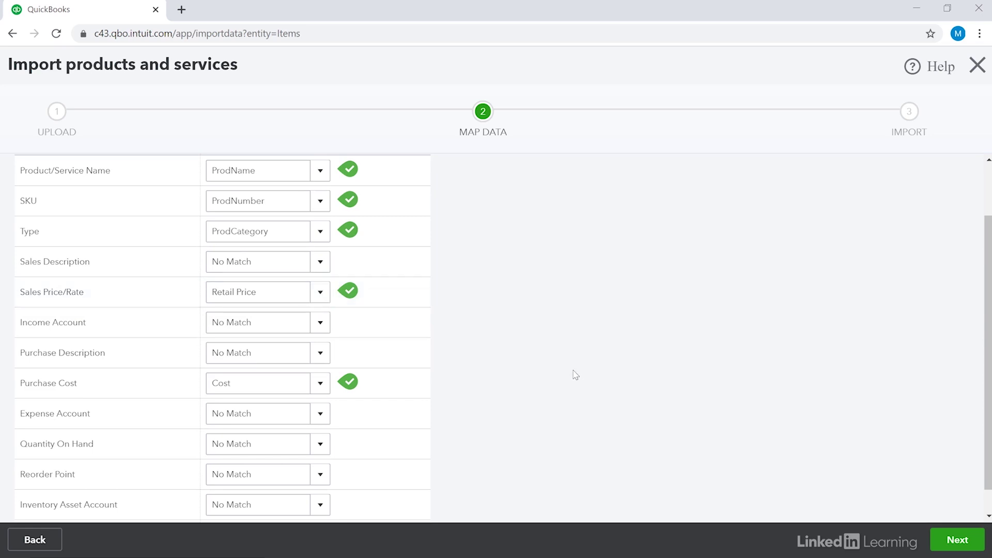
{"action": "scroll", "coordinate": [575, 376], "scroll_direction": "down", "scroll_amount": 1}
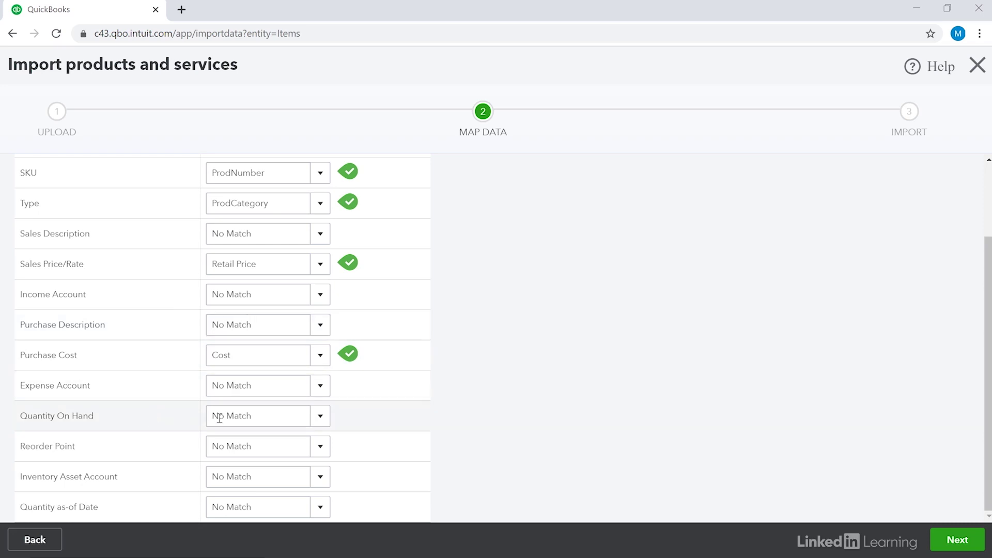
{"action": "left_click", "coordinate": [252, 416]}
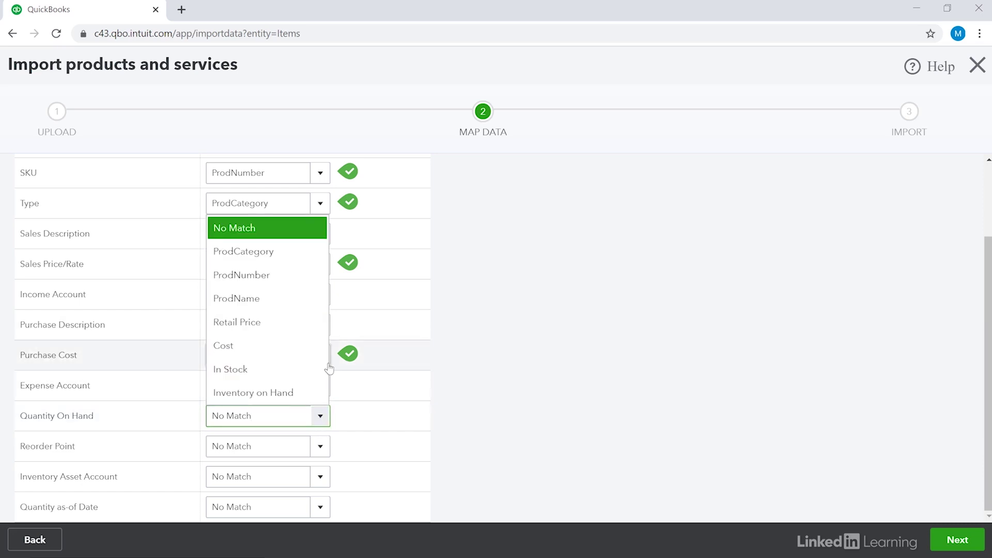
{"action": "left_click", "coordinate": [294, 402]}
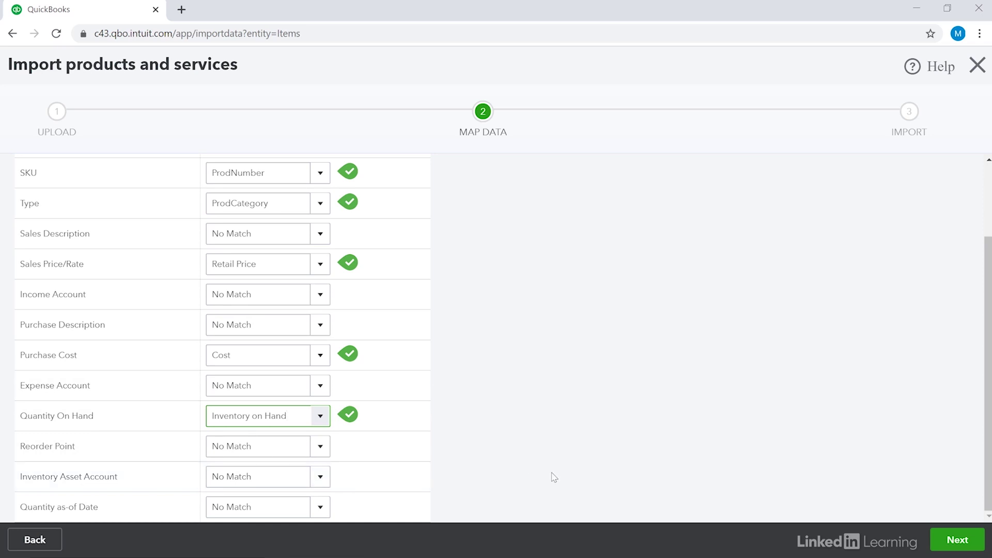
{"action": "left_click", "coordinate": [321, 507]}
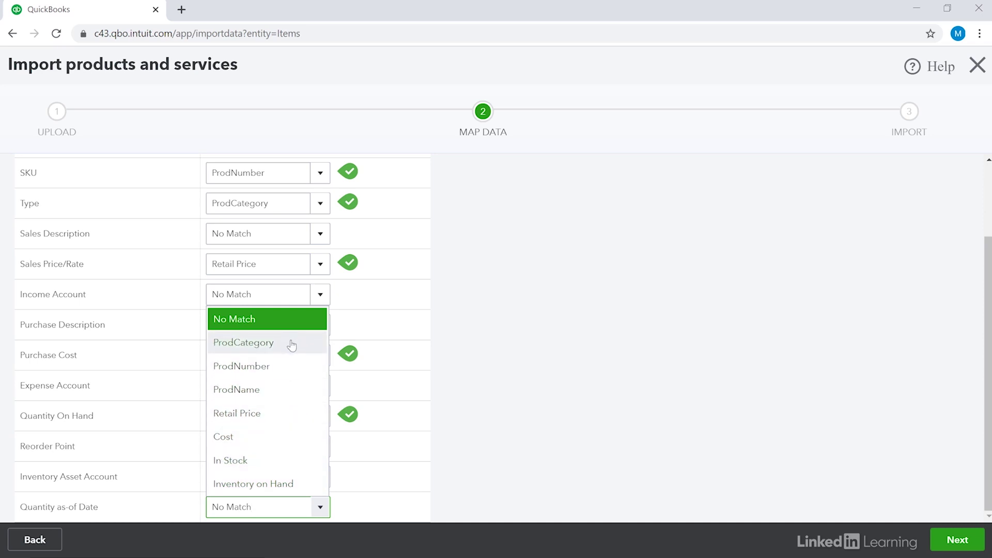
{"action": "left_click", "coordinate": [578, 444]}
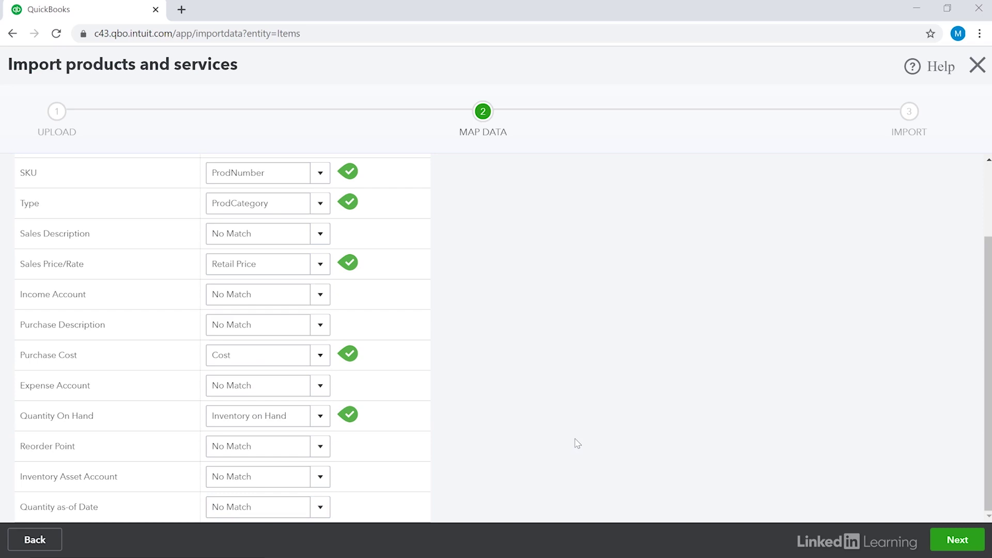
{"action": "left_click", "coordinate": [960, 540]}
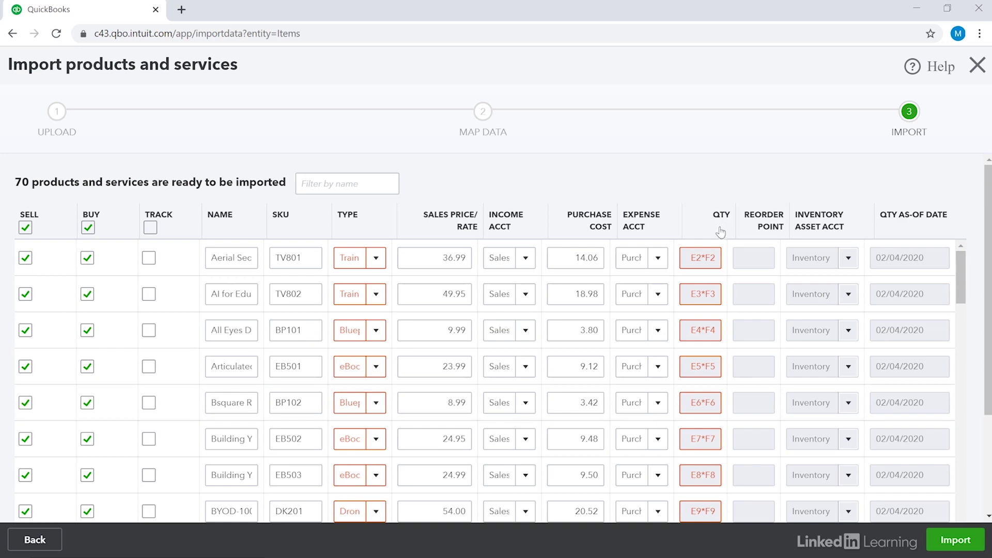
Check the first product's QTY field, which reads 0.00, in the 70-item import review.
{"action": "left_click", "coordinate": [706, 267]}
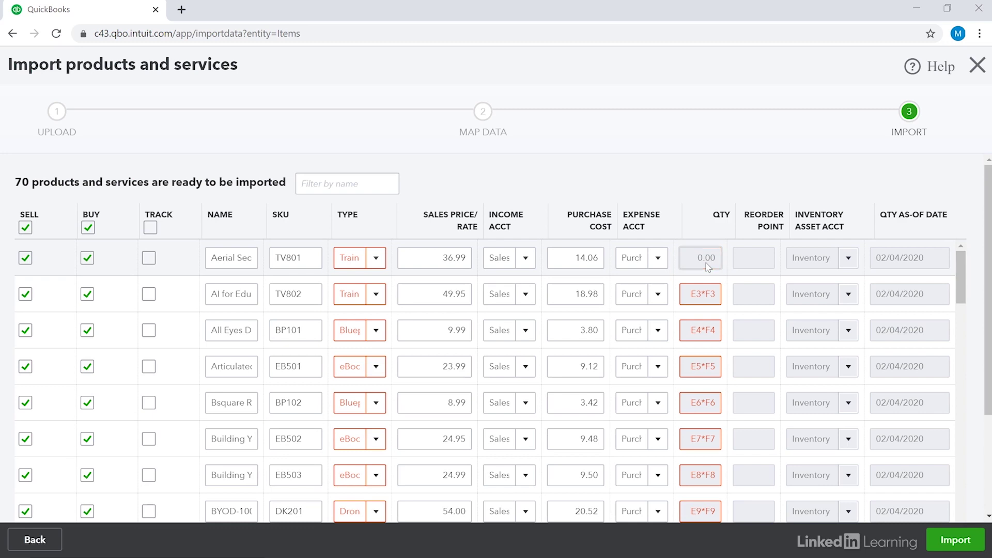